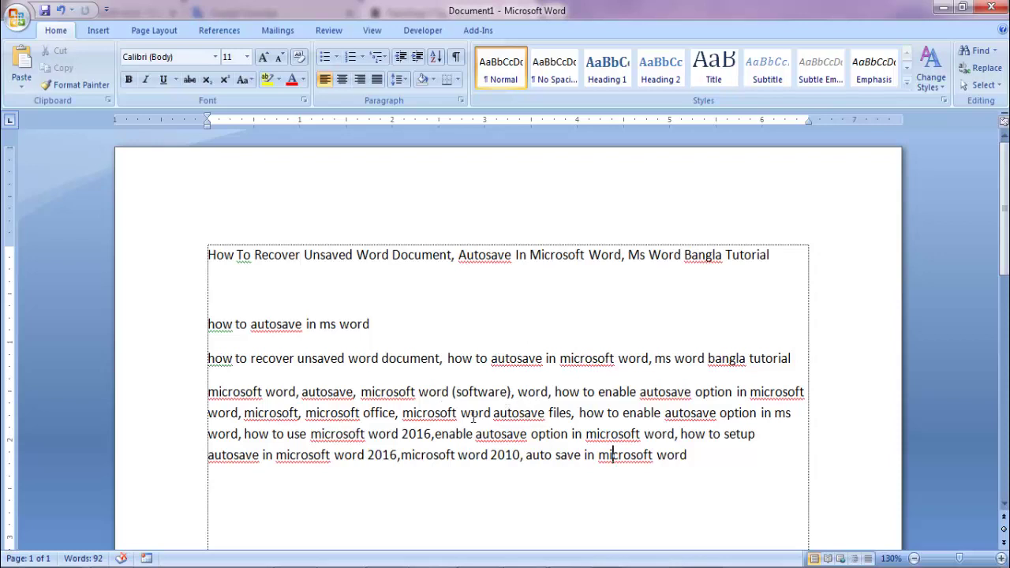
# Step: Look over the tutorial text, then begin saving it as 'How To Recover Unsaved Word Document'
pyautogui.click(436, 359)
pyautogui.click(605, 391)
pyautogui.click(497, 343)
pyautogui.moveTo(732, 461)
pyautogui.mouseDown()
pyautogui.moveTo(147, 327)
pyautogui.moveTo(131, 207)
pyautogui.mouseUp()
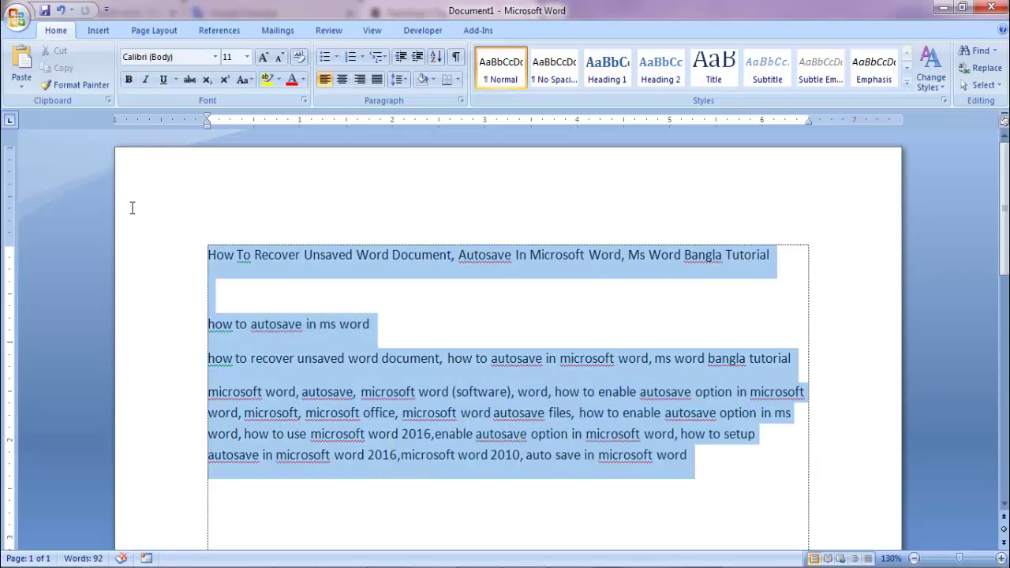
pyautogui.click(384, 368)
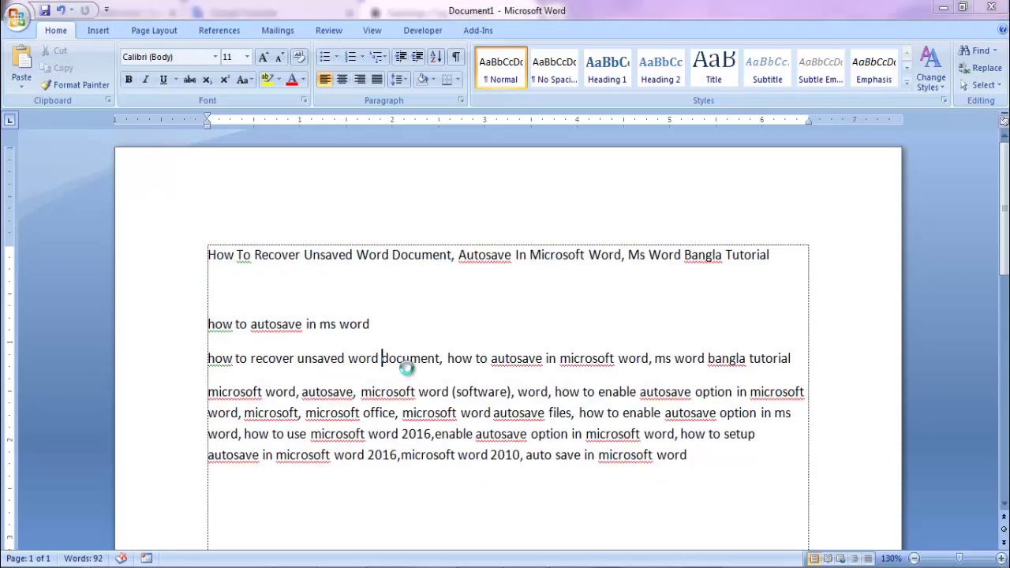
pyautogui.hotkey('ctrl', 's')
# Step: Save the document to the Desktop and add a closing line 'iT24 Bangla'
pyautogui.click(60, 133)
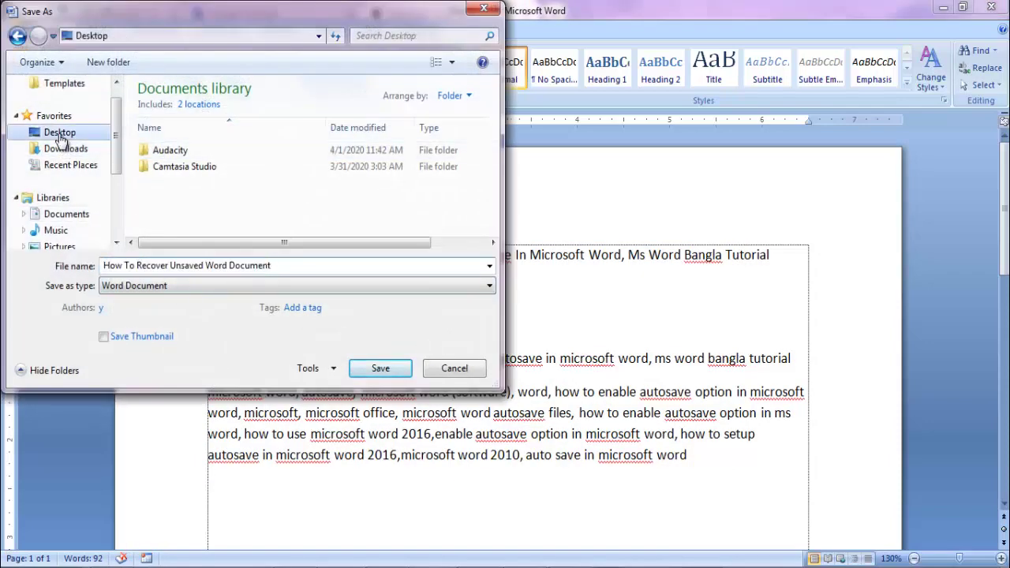
pyautogui.click(382, 373)
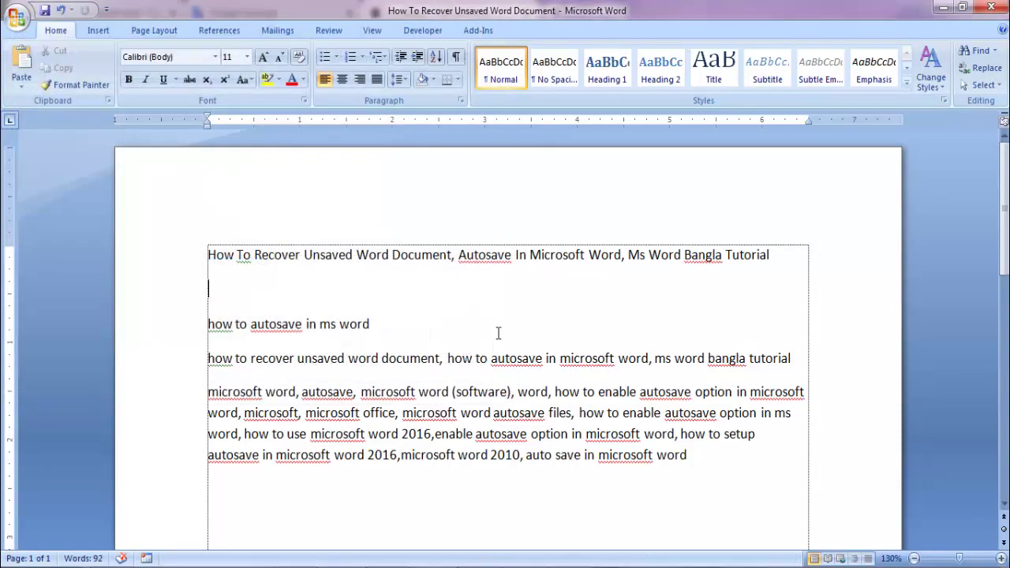
pyautogui.click(712, 454)
pyautogui.press('Return')
pyautogui.press('Return')
pyautogui.write('iT24 Bangla')
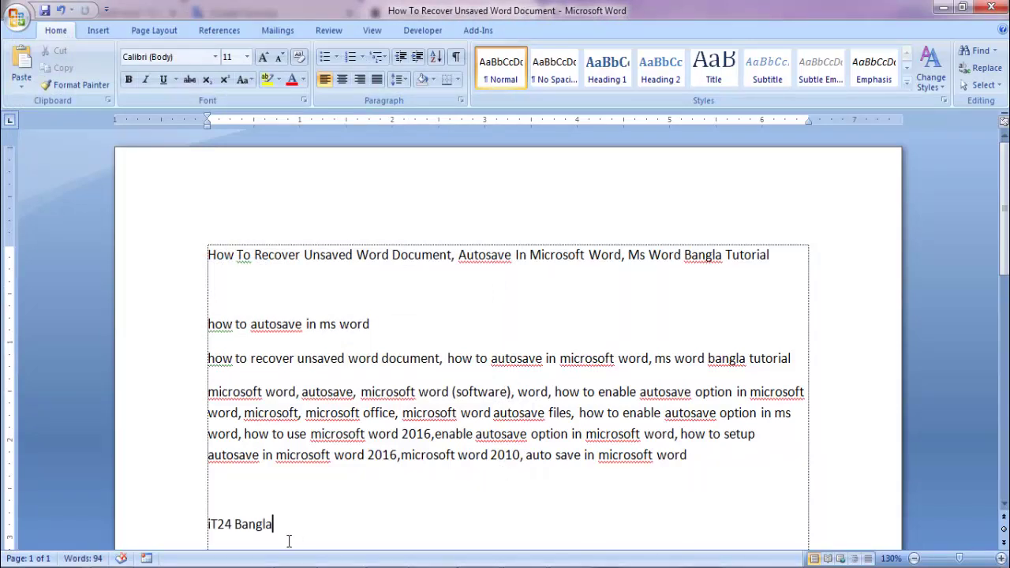
pyautogui.moveTo(273, 525); pyautogui.dragTo(207, 525)
# Step: Open Word Options from the Office Button and show the Save settings (AutoRecover every 10 minutes)
pyautogui.click(280, 267)
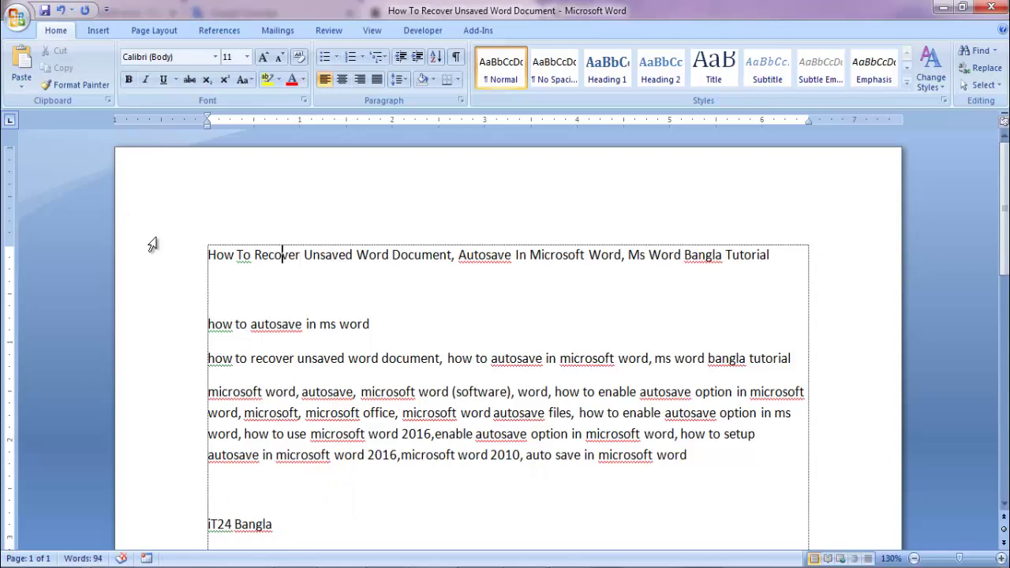
pyautogui.click(15, 21)
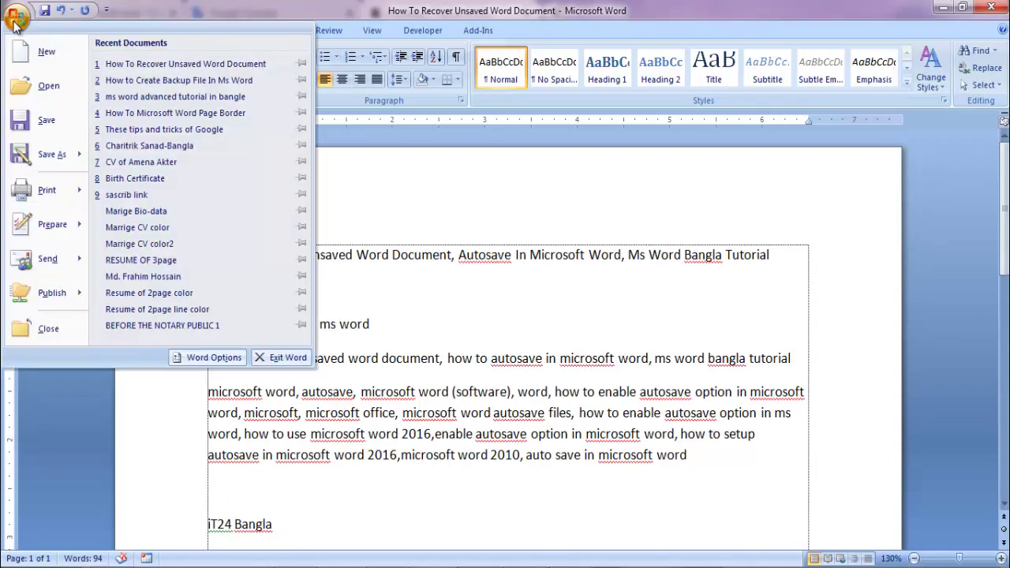
pyautogui.click(207, 357)
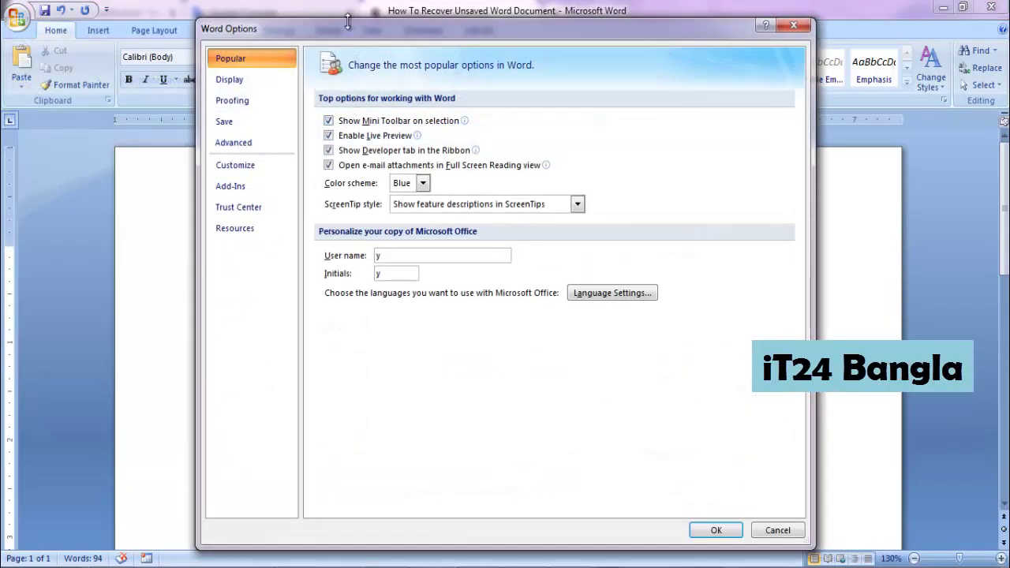
pyautogui.moveTo(345, 34); pyautogui.dragTo(293, 46)
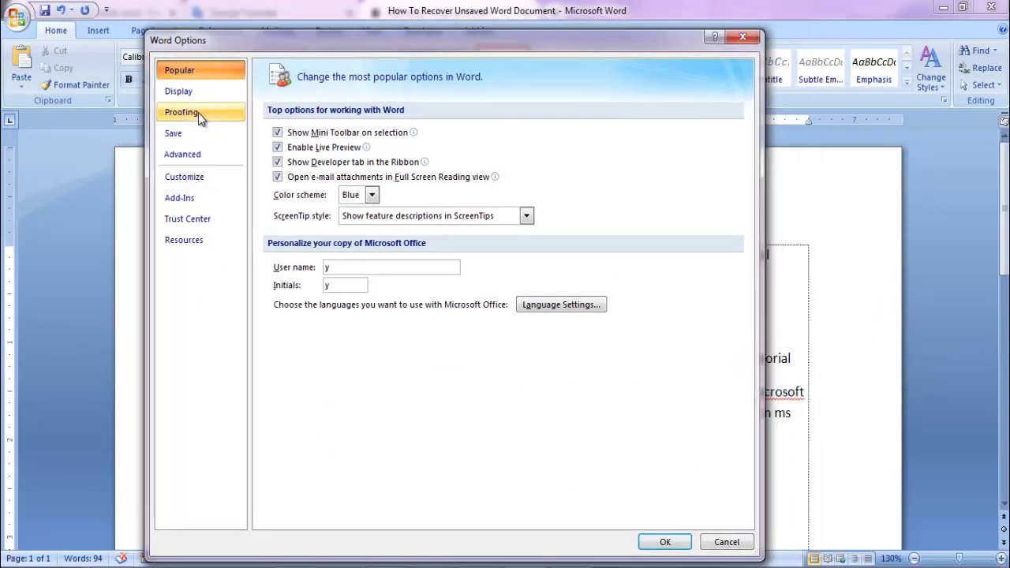
pyautogui.click(180, 138)
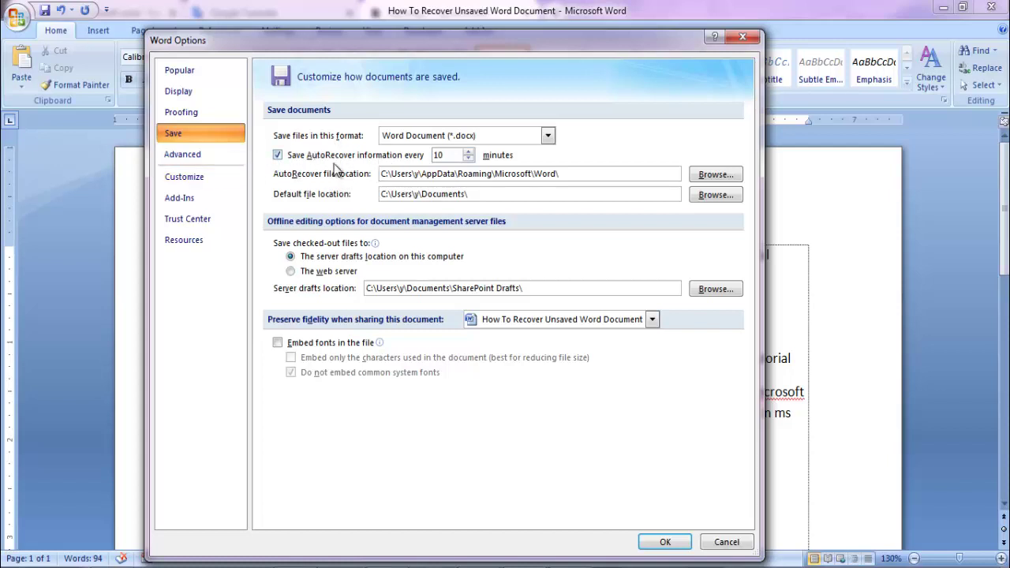
# Step: Change the AutoRecover interval from 10 to 2 minutes, leaving the folder unchanged, and confirm
pyautogui.click(454, 154)
pyautogui.moveTo(454, 154); pyautogui.dragTo(400, 158)
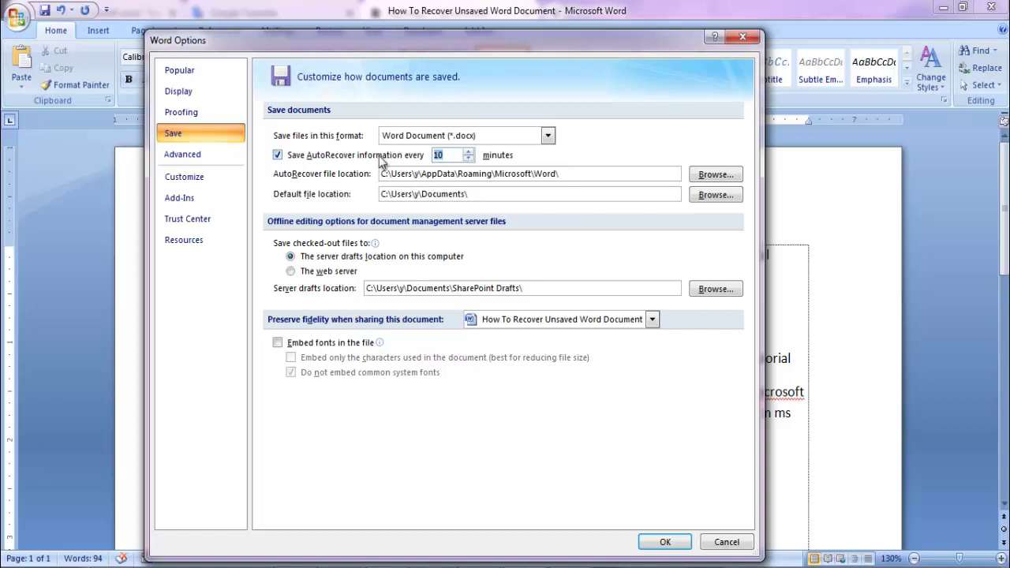
pyautogui.write('1')
pyautogui.click(724, 179)
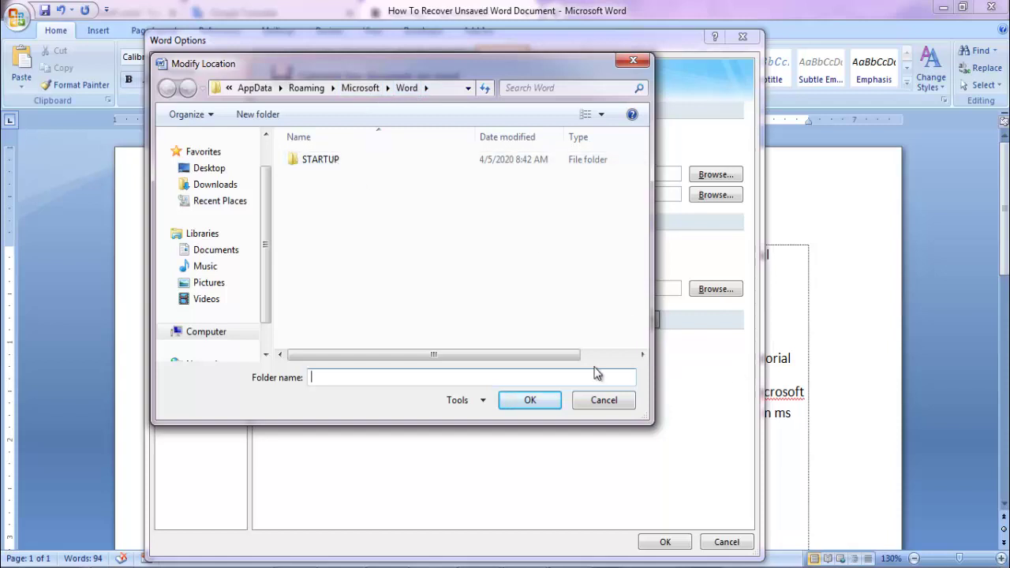
pyautogui.click(630, 406)
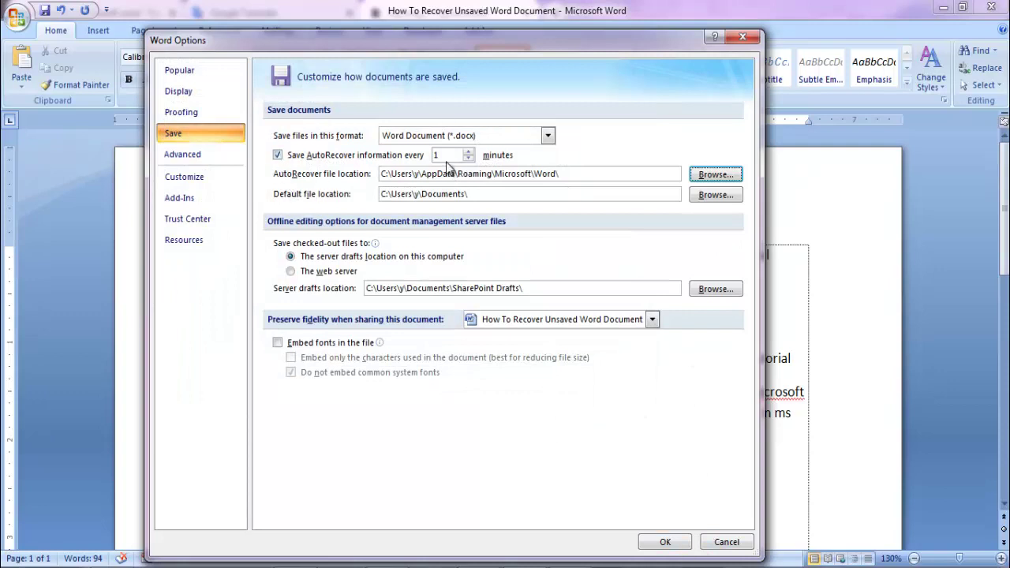
pyautogui.click(468, 151)
pyautogui.click(468, 151)
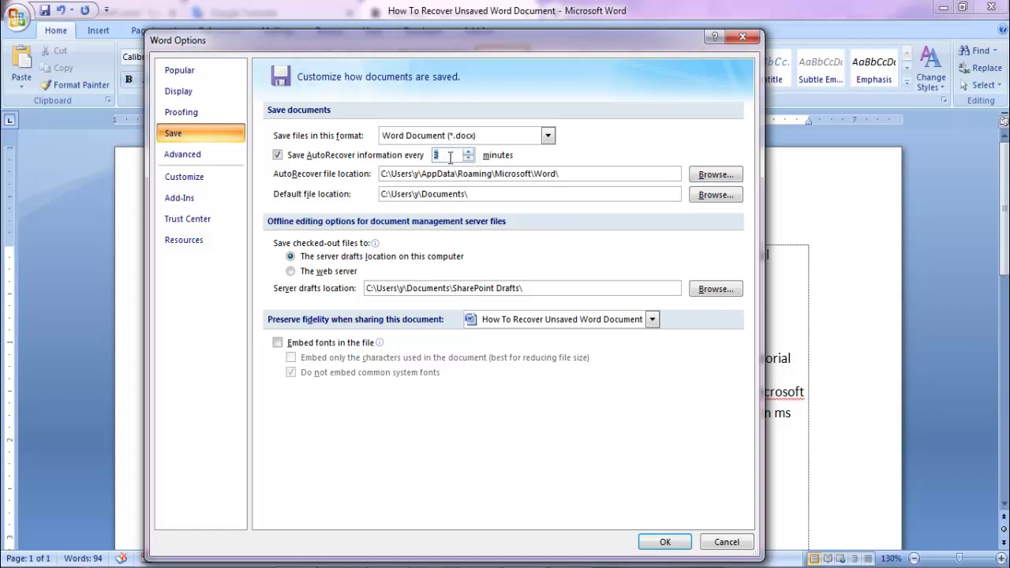
pyautogui.click(469, 160)
pyautogui.click(665, 543)
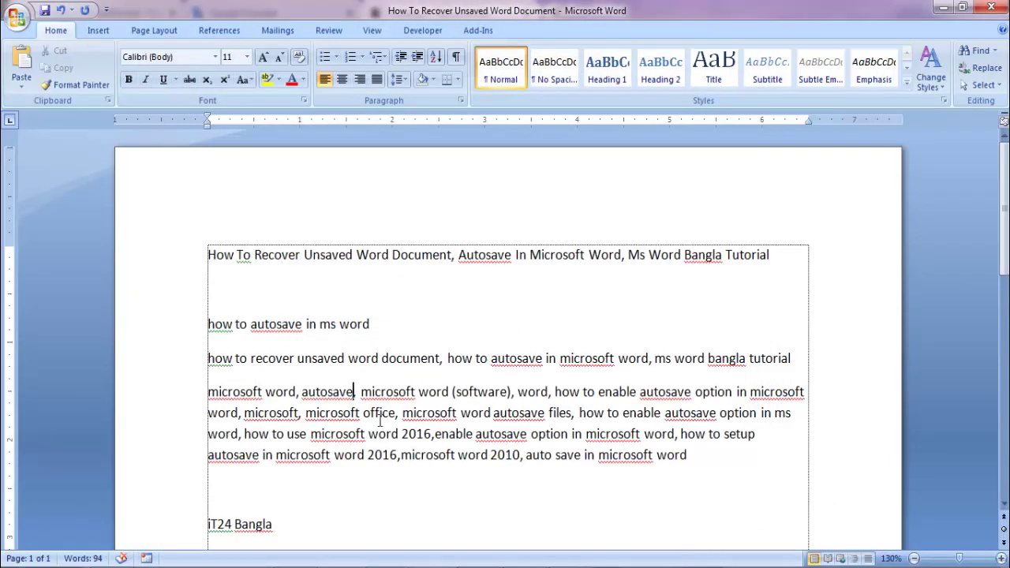
pyautogui.scroll(-2, 379, 421)
pyautogui.click(273, 428)
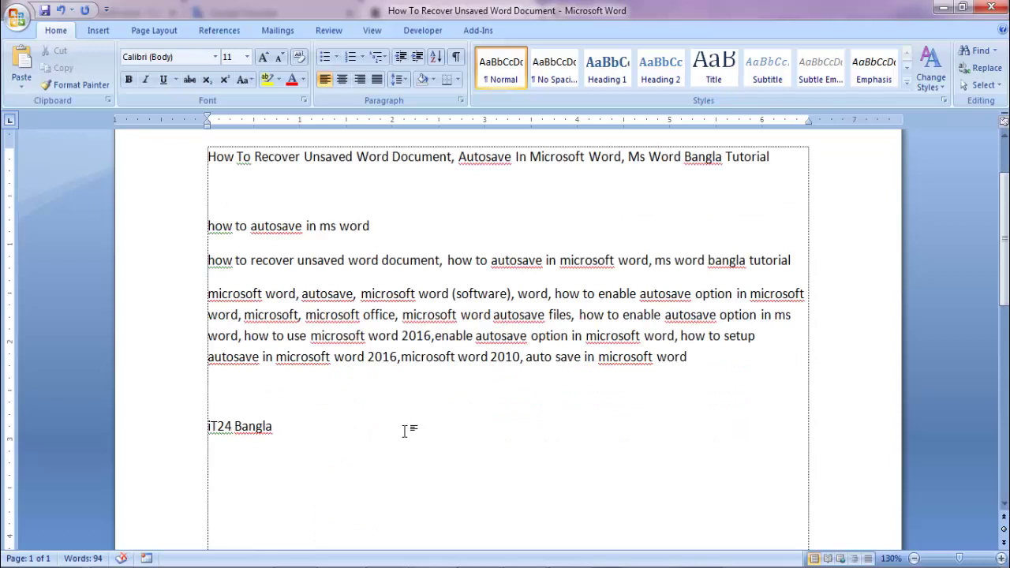
pyautogui.press('Return')
pyautogui.write('Fa')
pyautogui.write('kh')
pyautogui.write('ru')
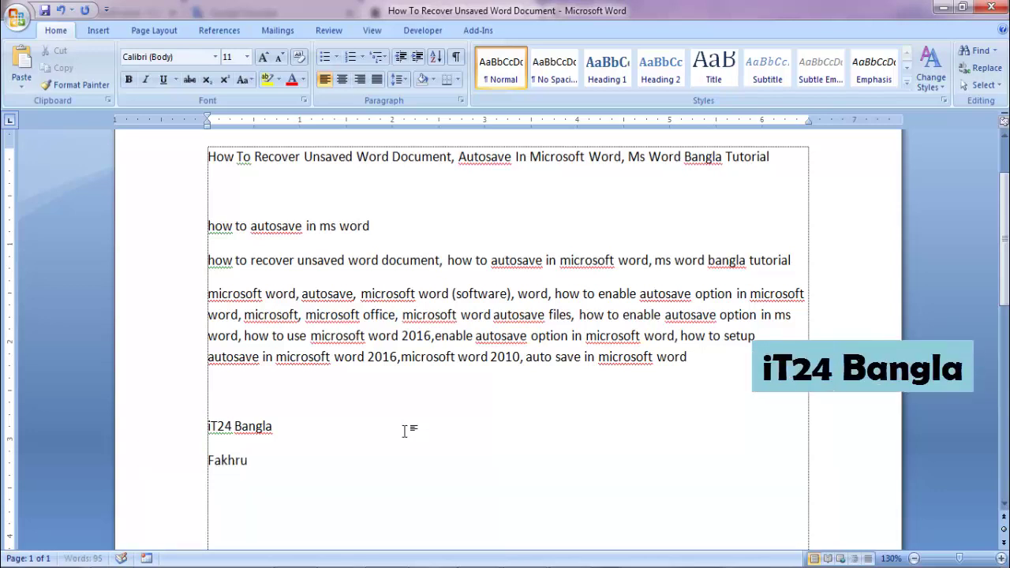
pyautogui.write('l A ')
pyautogui.write('Rasel')
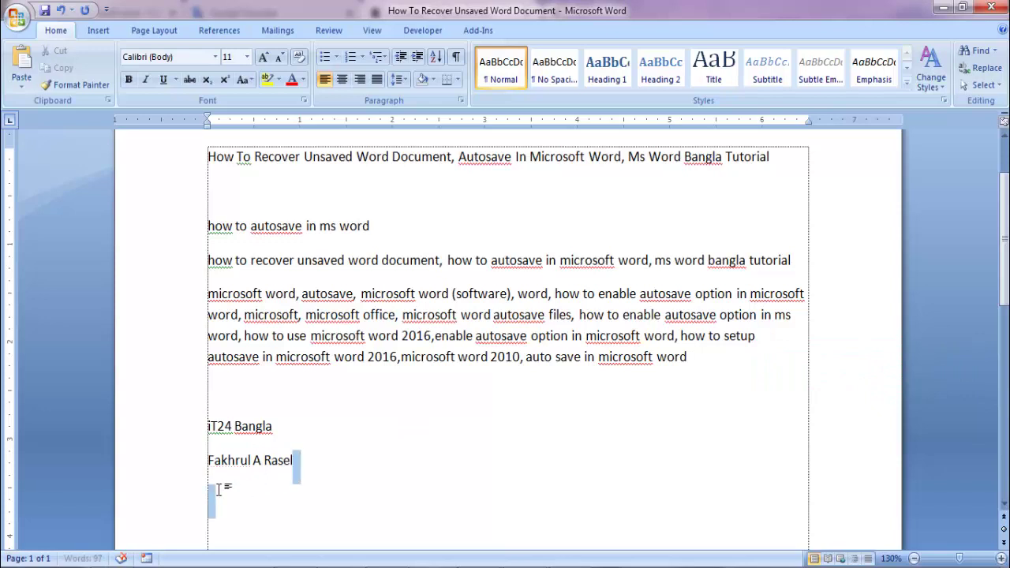
pyautogui.click(186, 467)
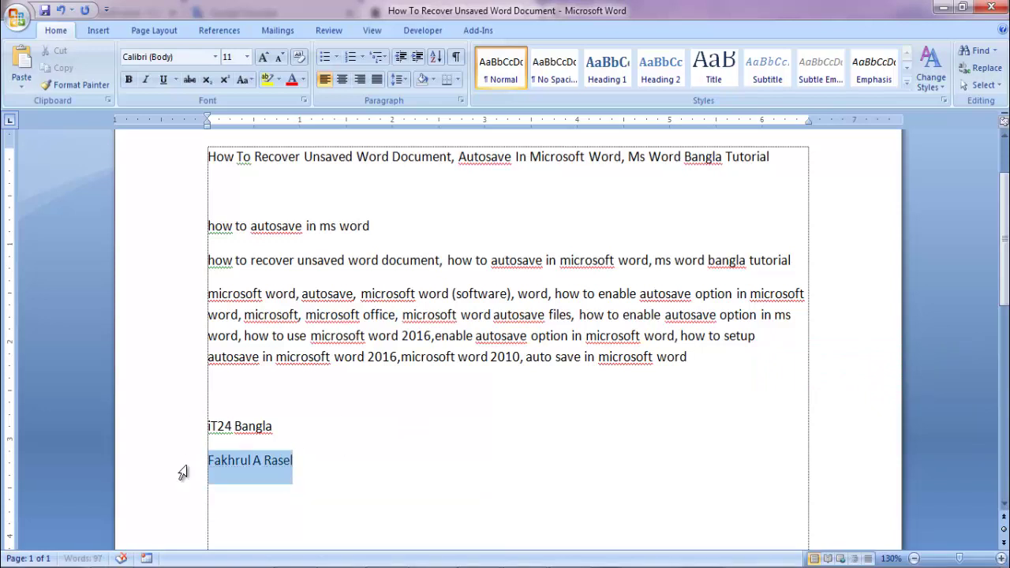
pyautogui.click(320, 478)
pyautogui.moveTo(319, 478)
pyautogui.mouseDown()
pyautogui.moveTo(261, 469)
pyautogui.moveTo(208, 430)
pyautogui.mouseUp()
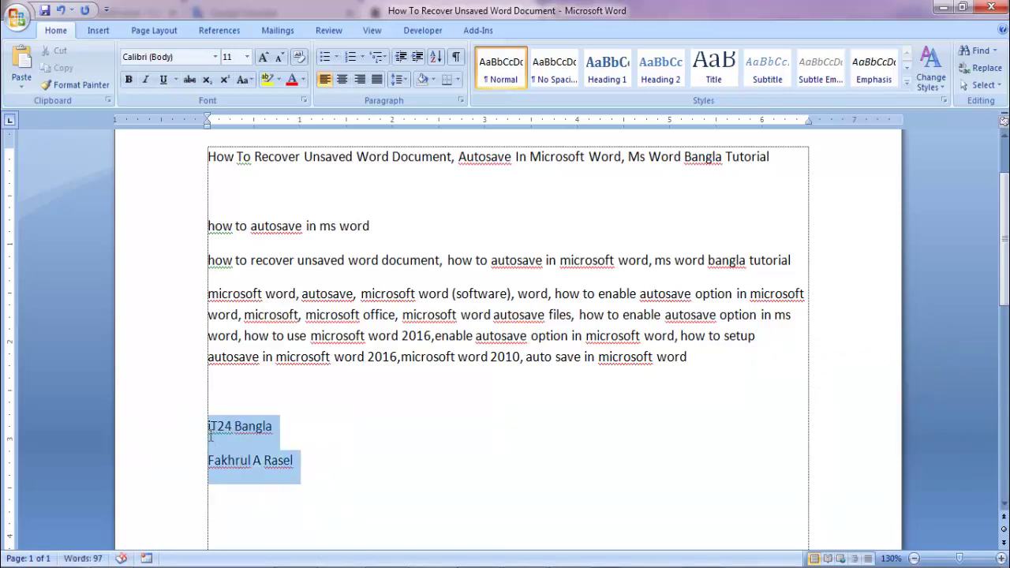
pyautogui.click(340, 294)
pyautogui.moveTo(688, 359); pyautogui.dragTo(91, 155)
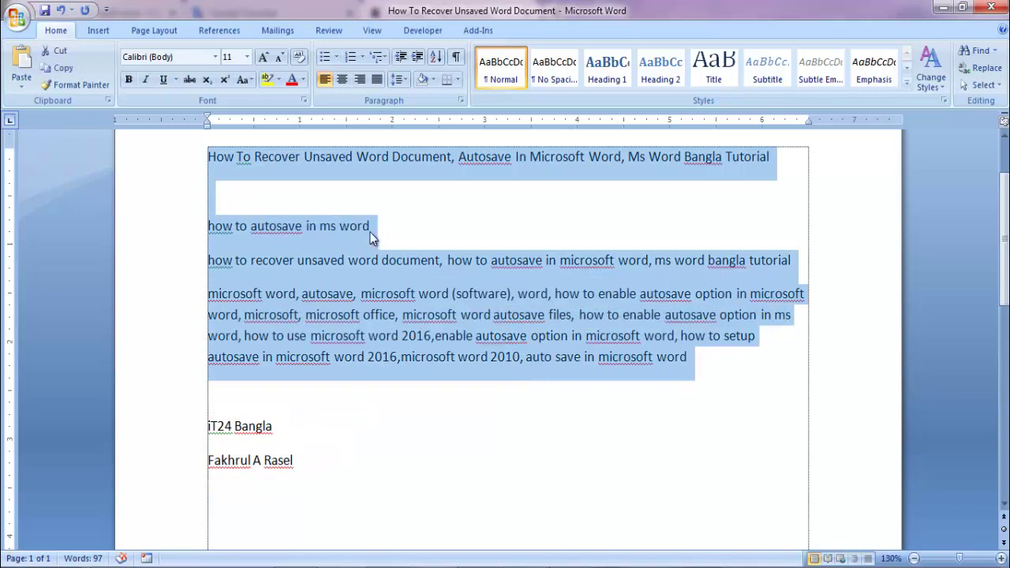
pyautogui.click(379, 261)
pyautogui.moveTo(298, 465)
pyautogui.mouseDown()
pyautogui.moveTo(208, 462)
pyautogui.moveTo(207, 426)
pyautogui.mouseUp()
pyautogui.click(298, 465)
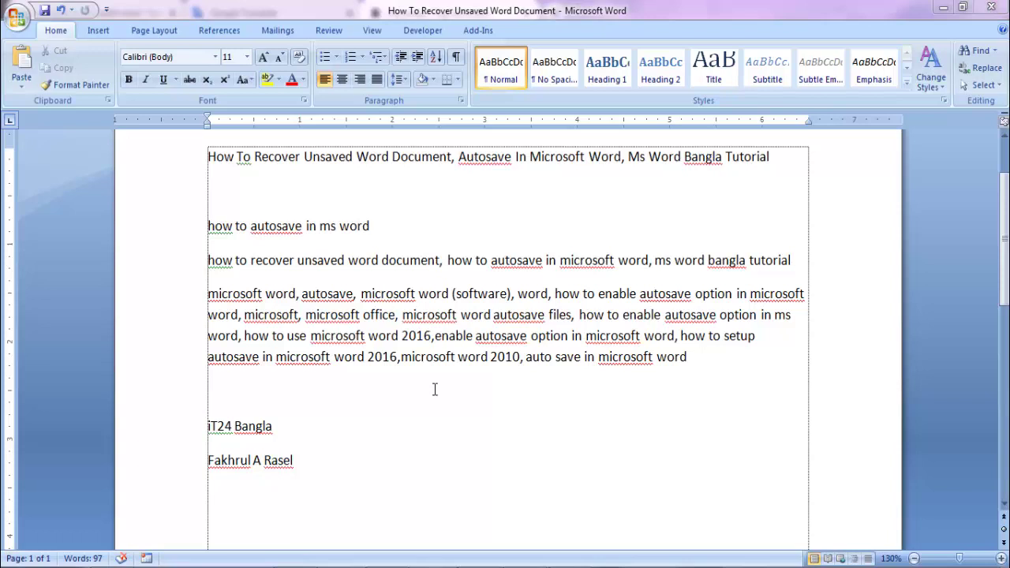
# Step: Force-end the Word document task in Task Manager without saving
pyautogui.hotkey('ctrl', 'shift', 'Escape')
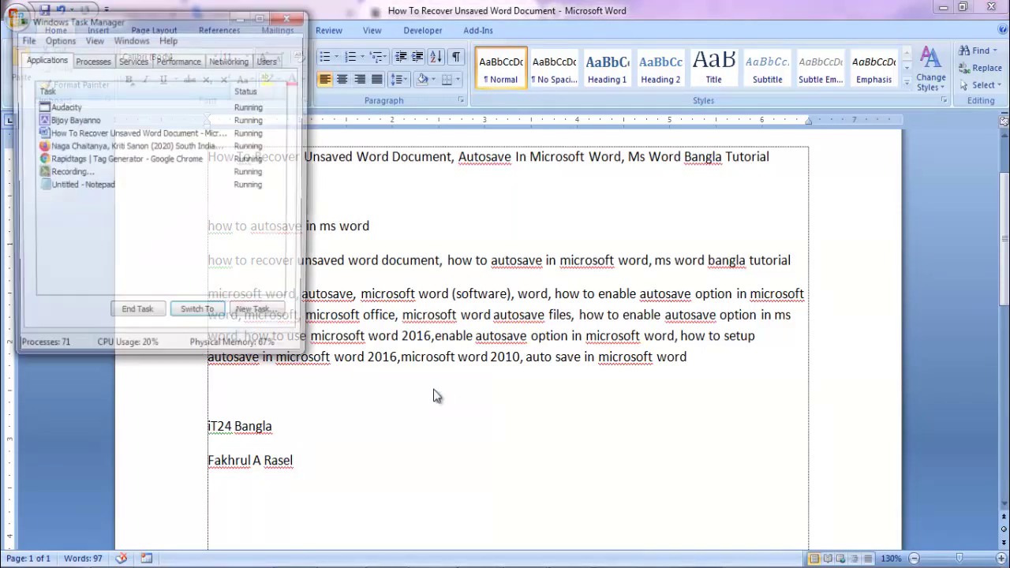
pyautogui.moveTo(154, 24); pyautogui.dragTo(421, 79)
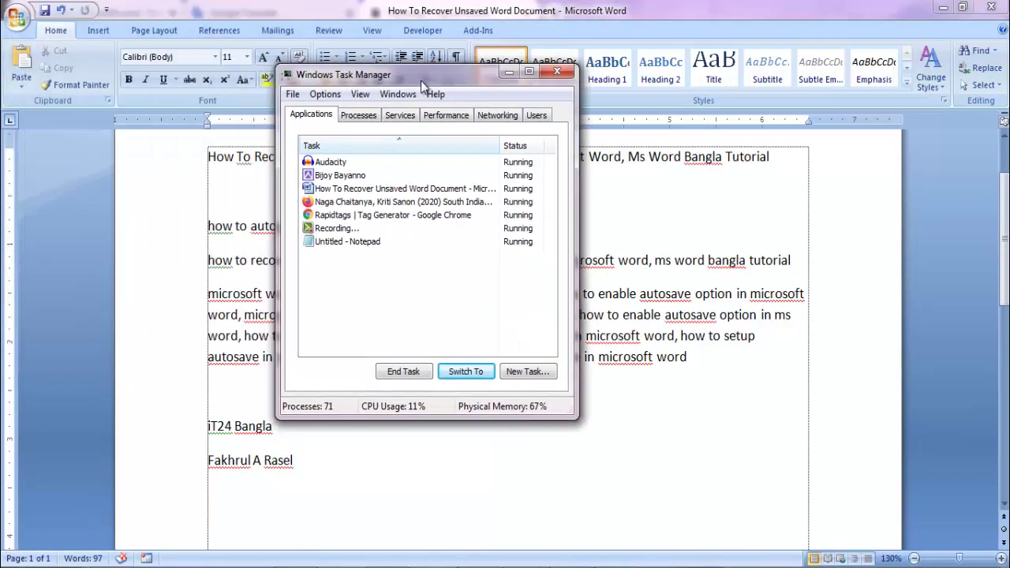
pyautogui.click(352, 192)
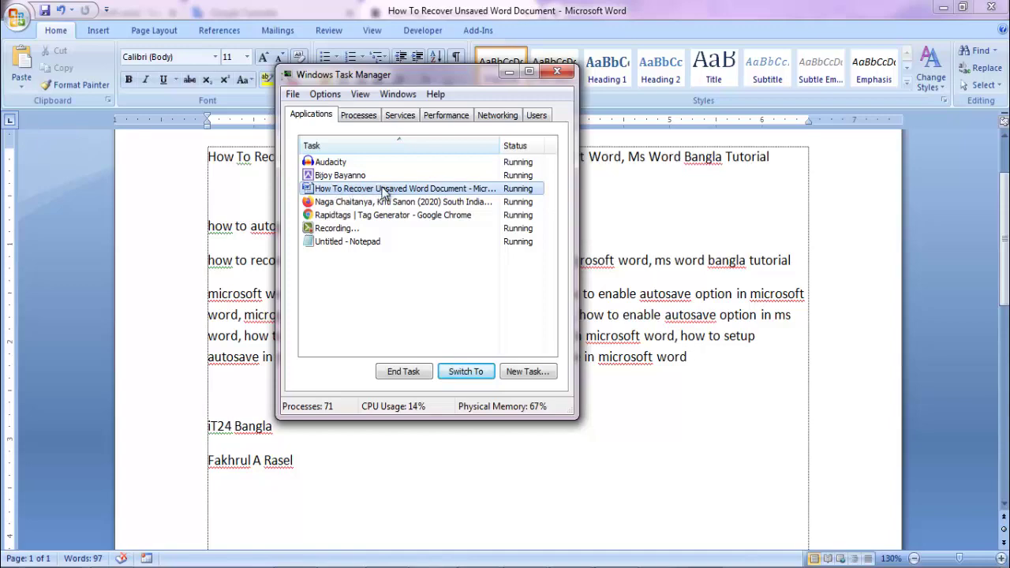
pyautogui.click(398, 372)
pyautogui.click(602, 356)
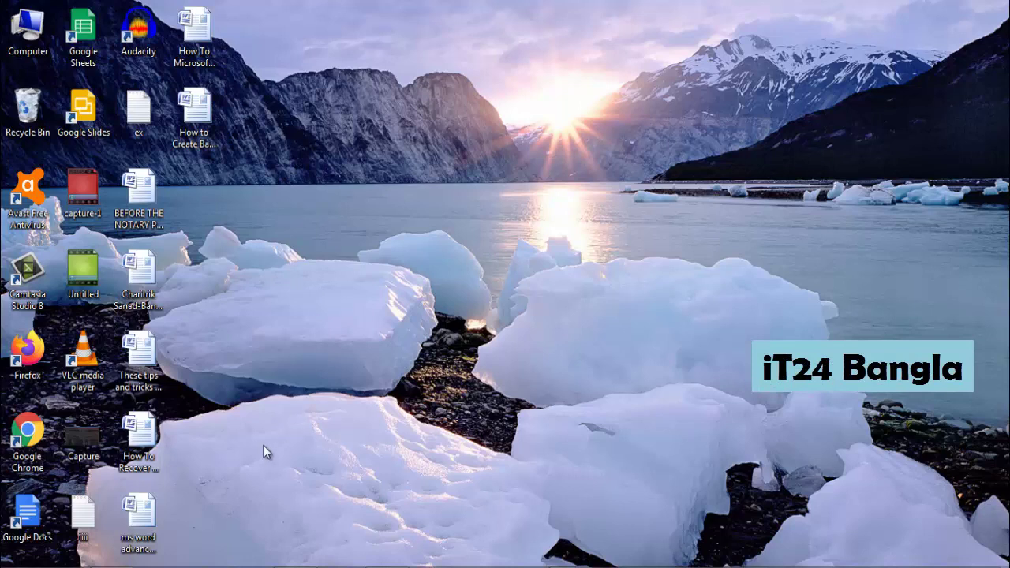
# Step: Reopen 'How To Recover Unsaved Word Document' from its desktop icon
pyautogui.click(143, 442)
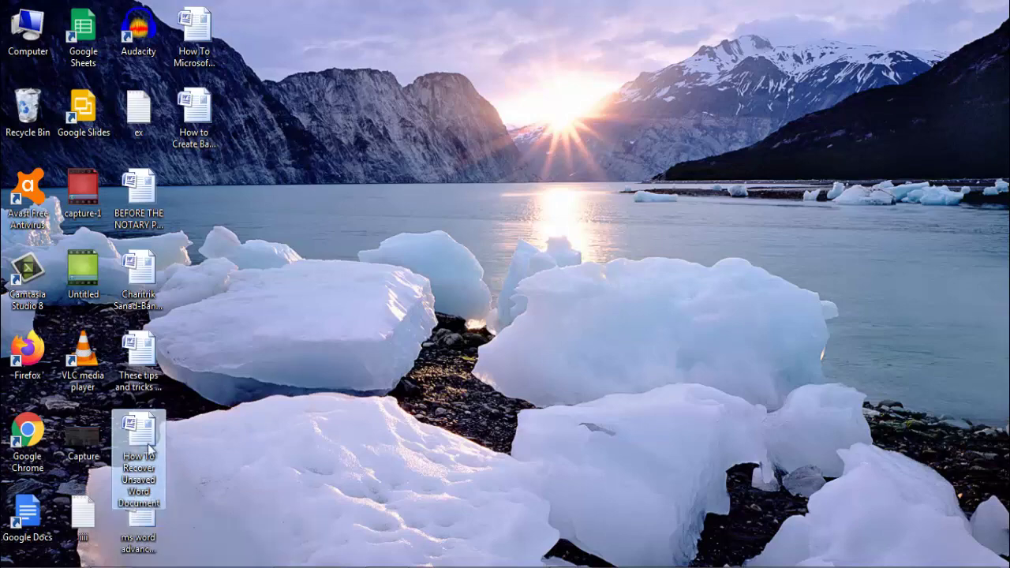
pyautogui.moveTo(139, 430)
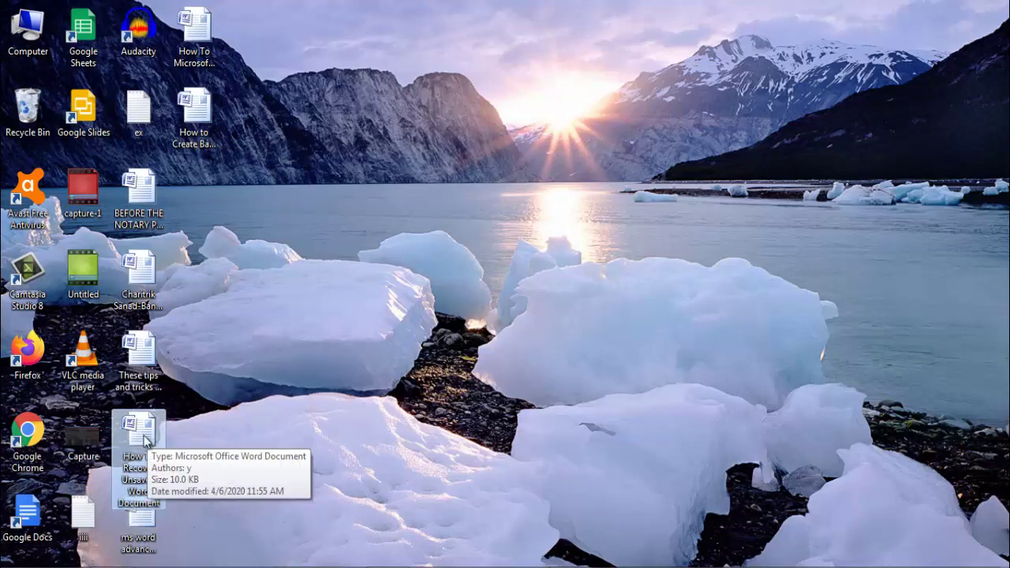
pyautogui.doubleClick(144, 442)
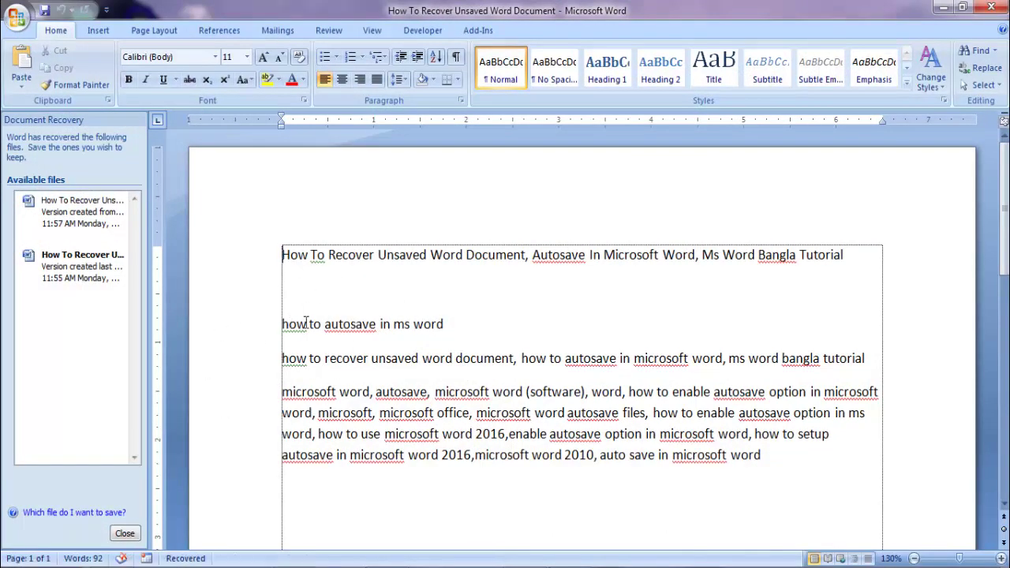
pyautogui.moveTo(77, 211)
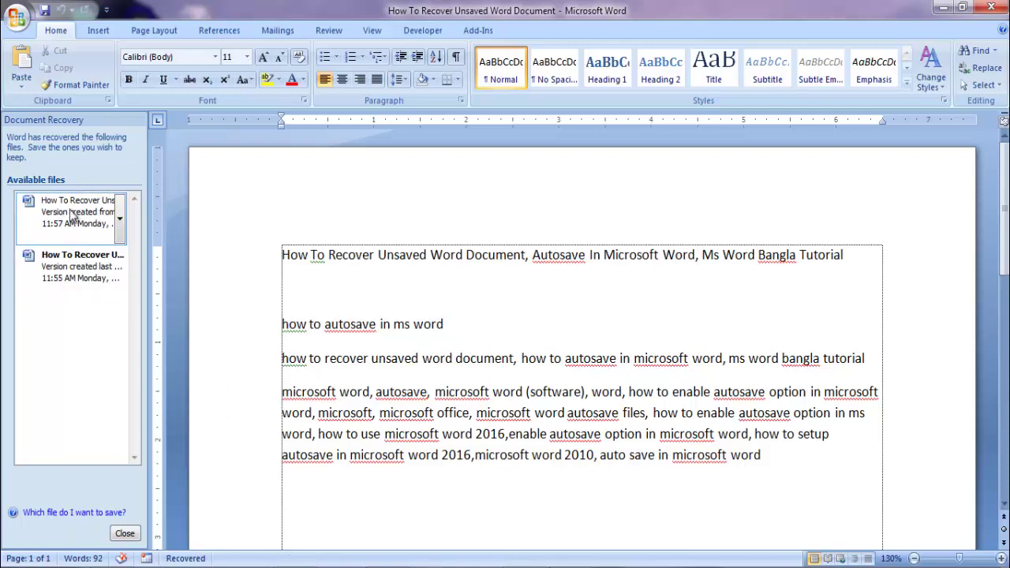
# Step: Scroll through and select the recovered 11:57 AM version's text to check what survived
pyautogui.scroll(-2, 433, 387)
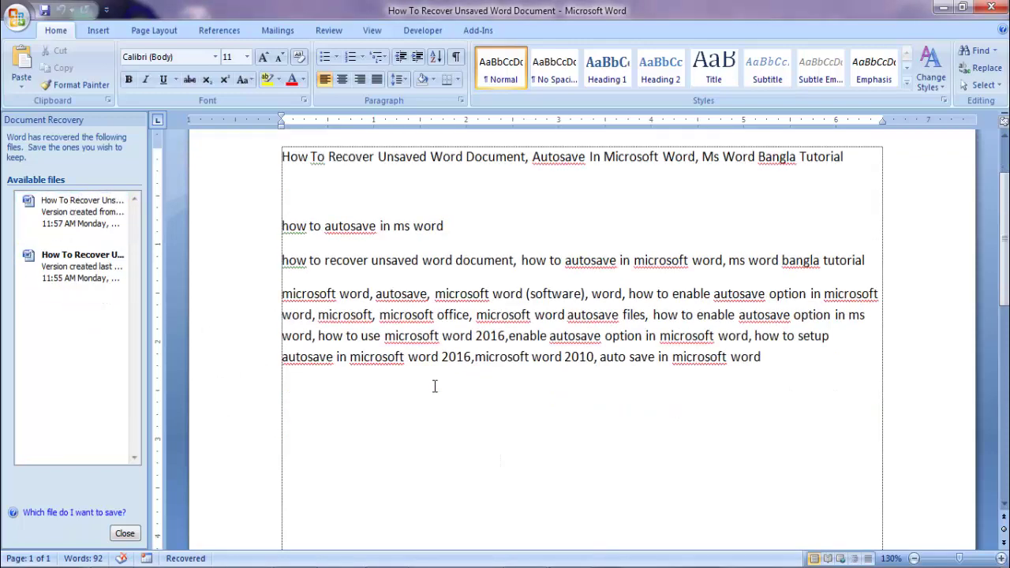
pyautogui.scroll(-1, 705, 360)
pyautogui.scroll(3, 829, 528)
pyautogui.moveTo(781, 467)
pyautogui.mouseDown()
pyautogui.moveTo(216, 339)
pyautogui.moveTo(232, 244)
pyautogui.mouseUp()
pyautogui.click(476, 359)
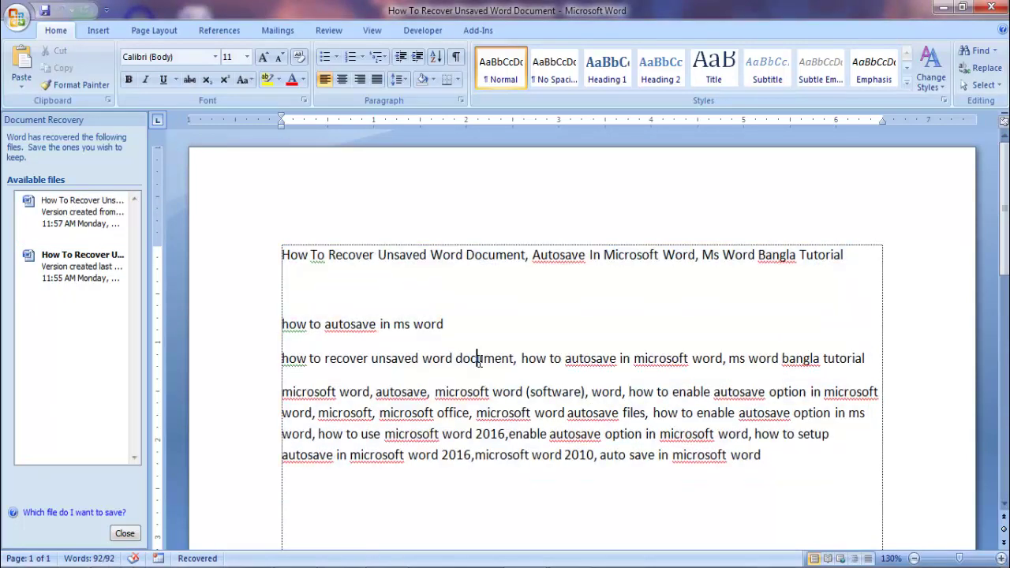
pyautogui.scroll(-2, 544, 349)
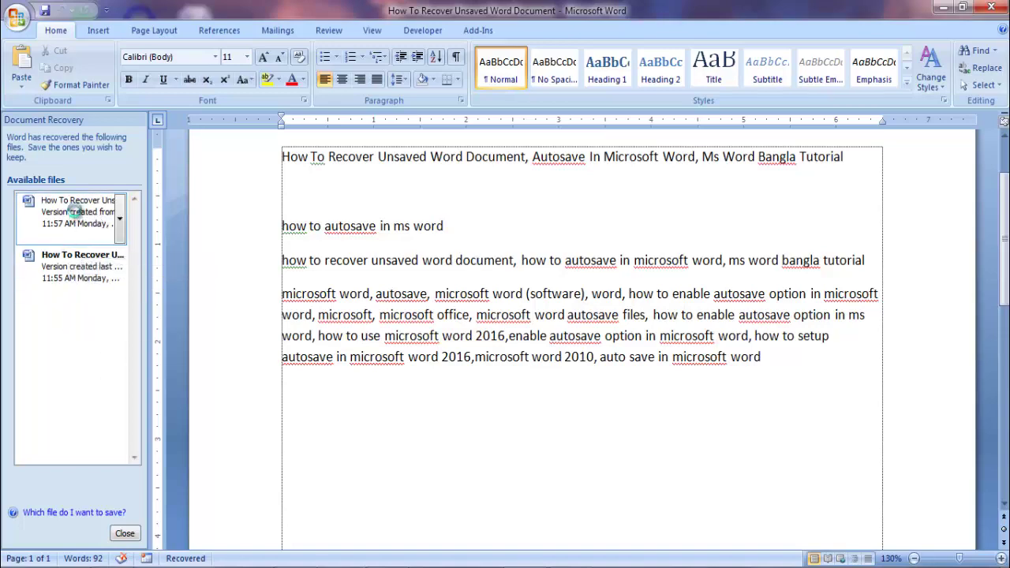
pyautogui.scroll(-3, 385, 382)
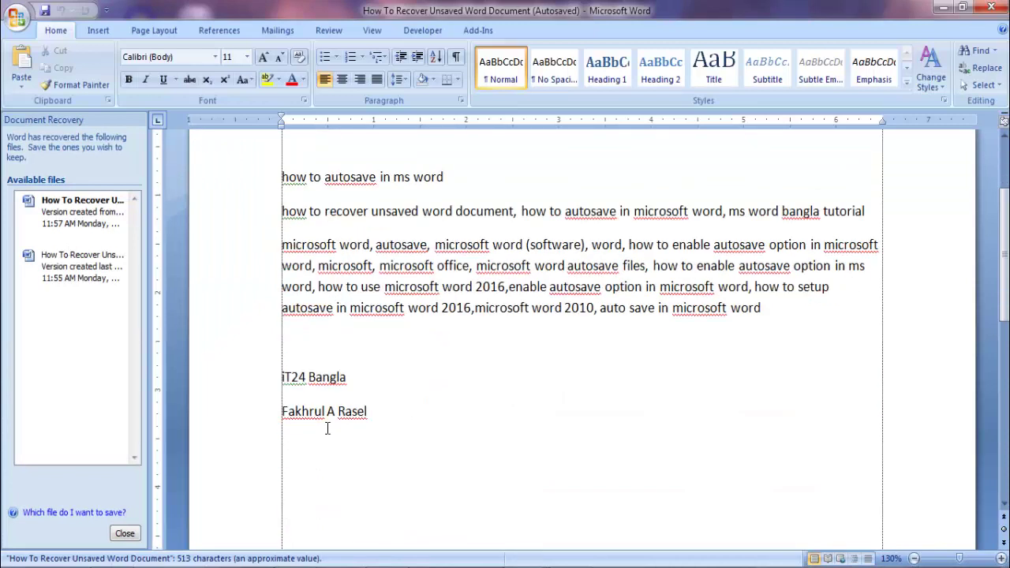
pyautogui.moveTo(389, 408); pyautogui.dragTo(278, 377)
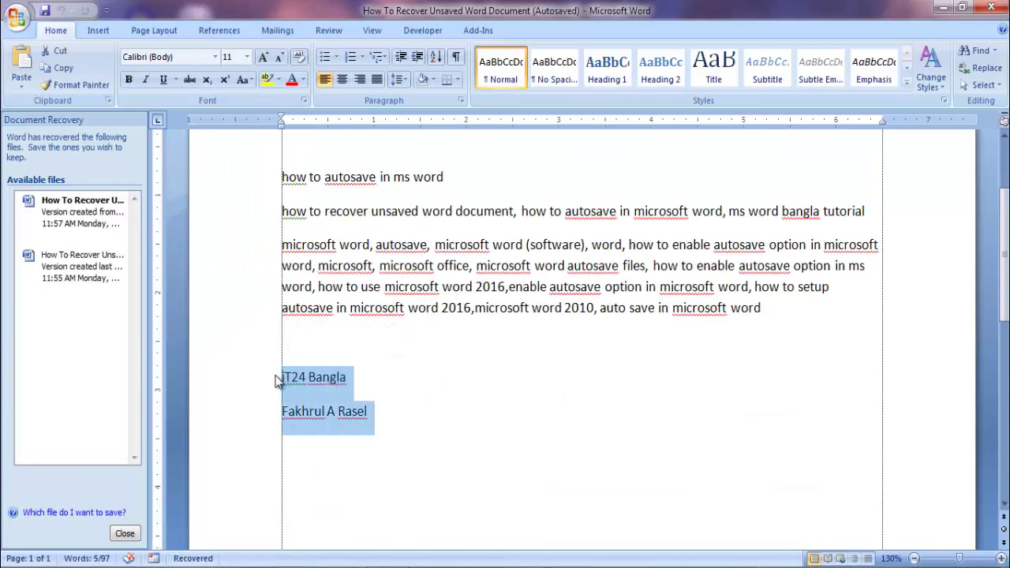
pyautogui.click(440, 320)
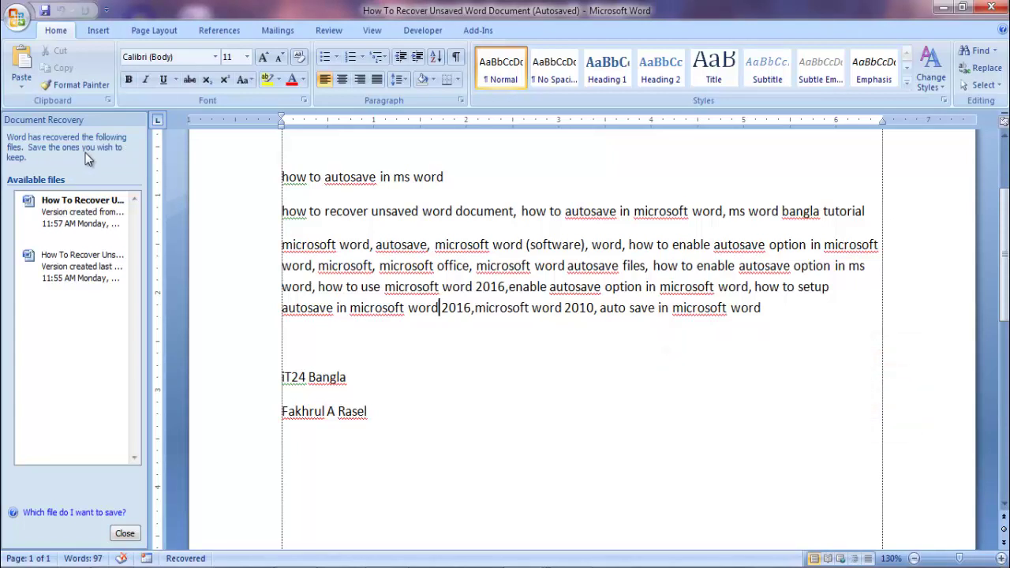
pyautogui.click(348, 414)
pyautogui.moveTo(373, 416); pyautogui.dragTo(264, 395)
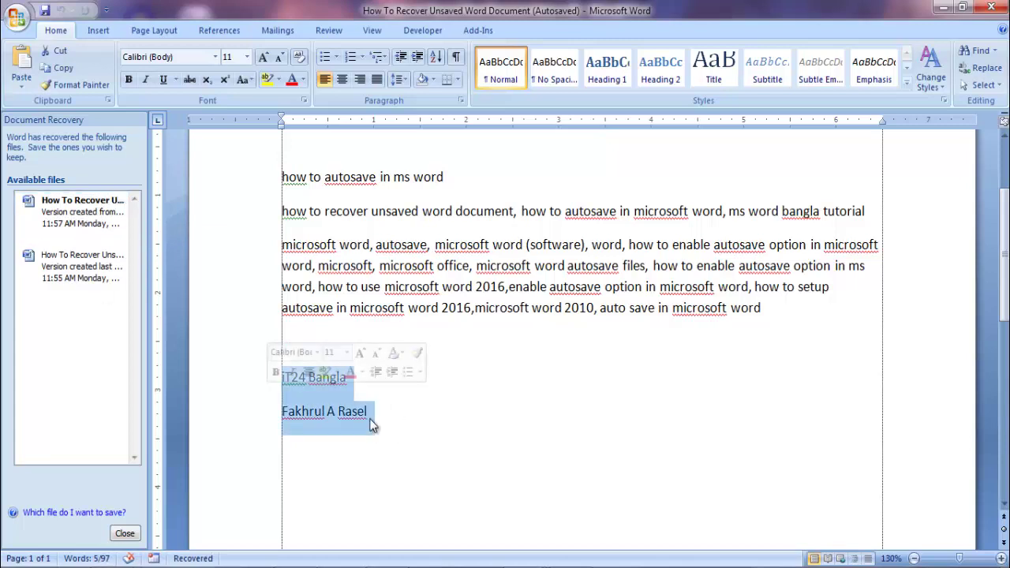
pyautogui.click(378, 415)
pyautogui.moveTo(378, 415); pyautogui.dragTo(237, 384)
pyautogui.click(426, 422)
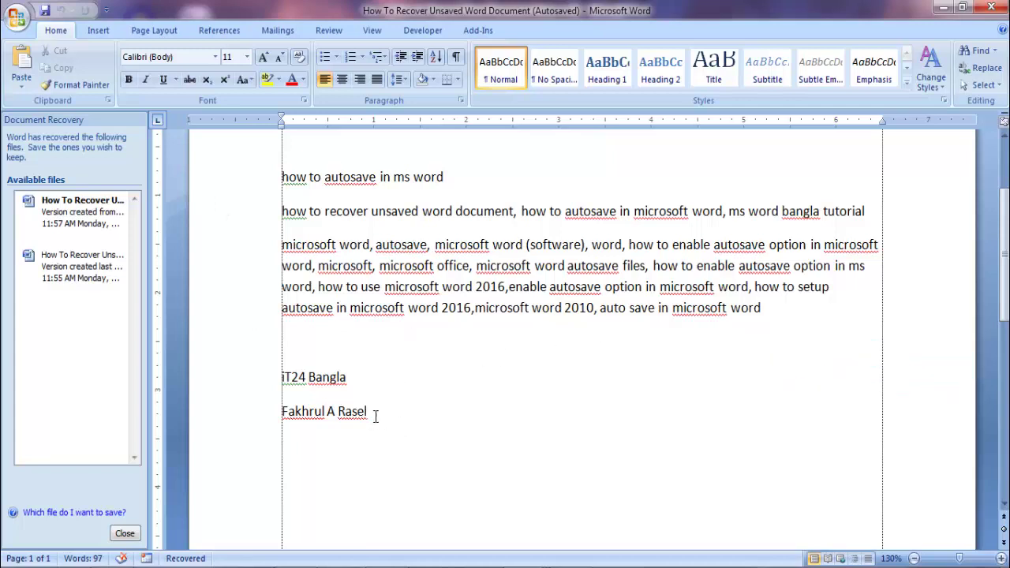
pyautogui.moveTo(375, 416); pyautogui.dragTo(266, 387)
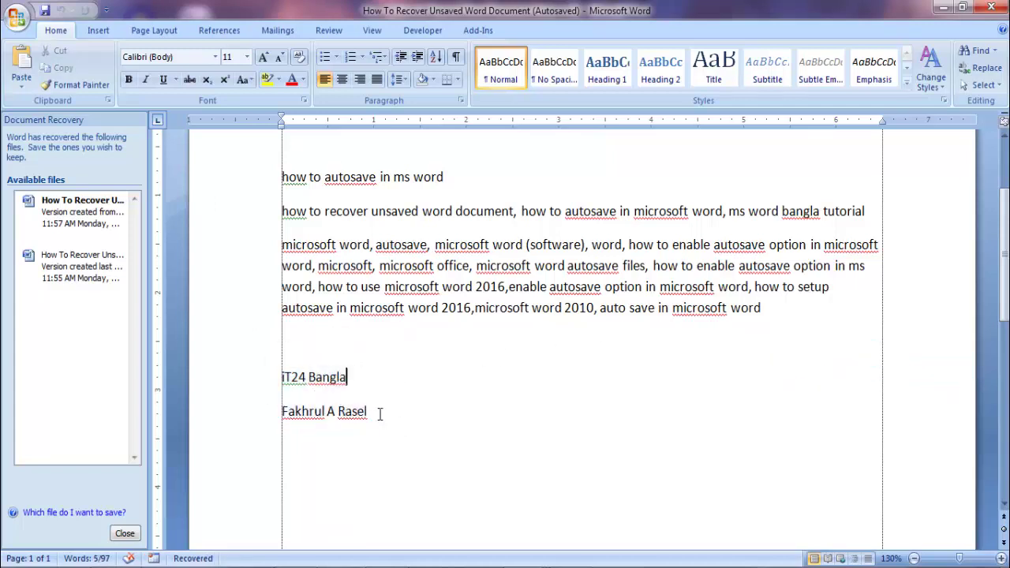
pyautogui.moveTo(376, 416); pyautogui.dragTo(282, 371)
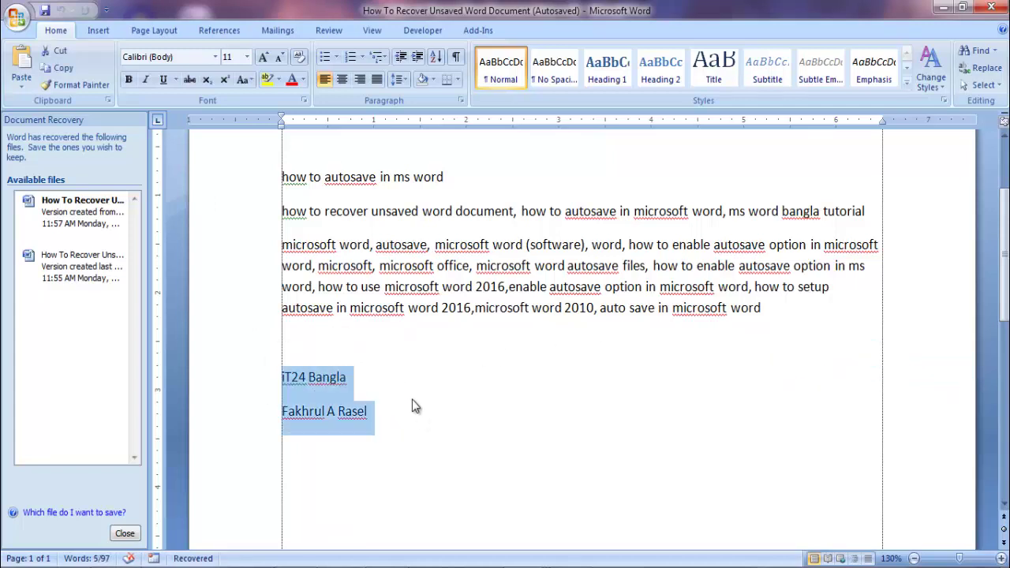
pyautogui.click(375, 419)
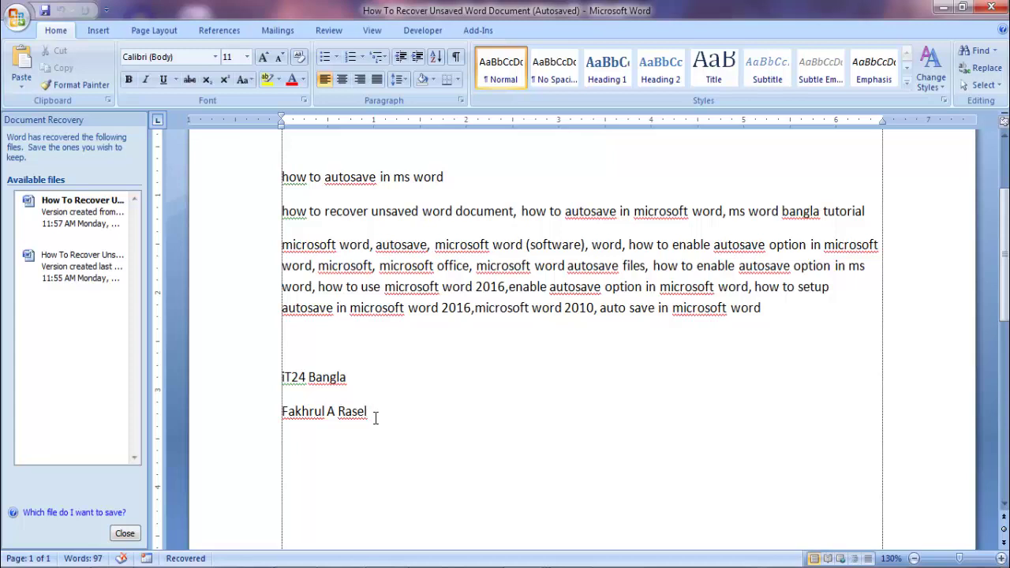
pyautogui.moveTo(375, 419); pyautogui.dragTo(252, 397)
pyautogui.click(461, 475)
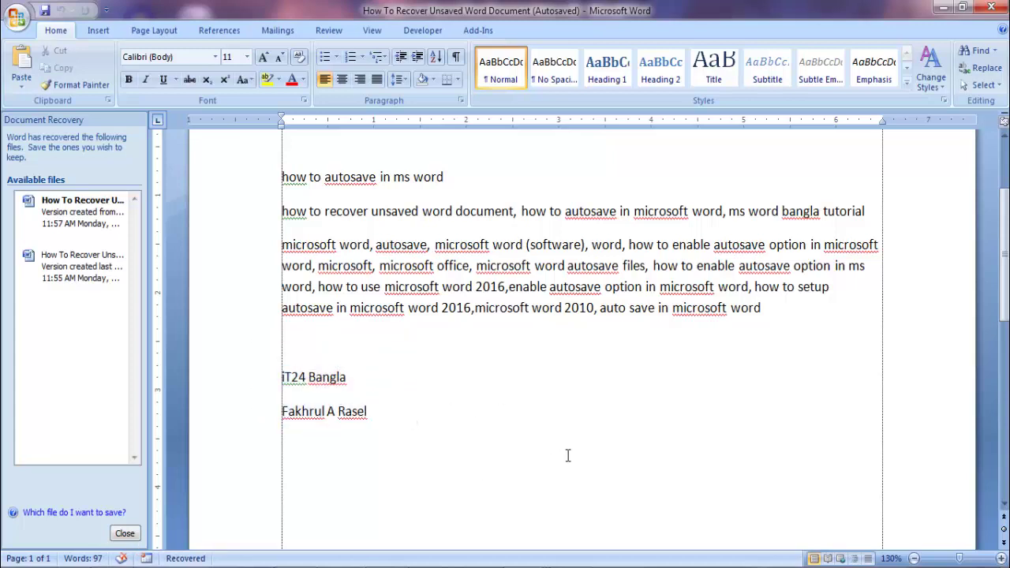